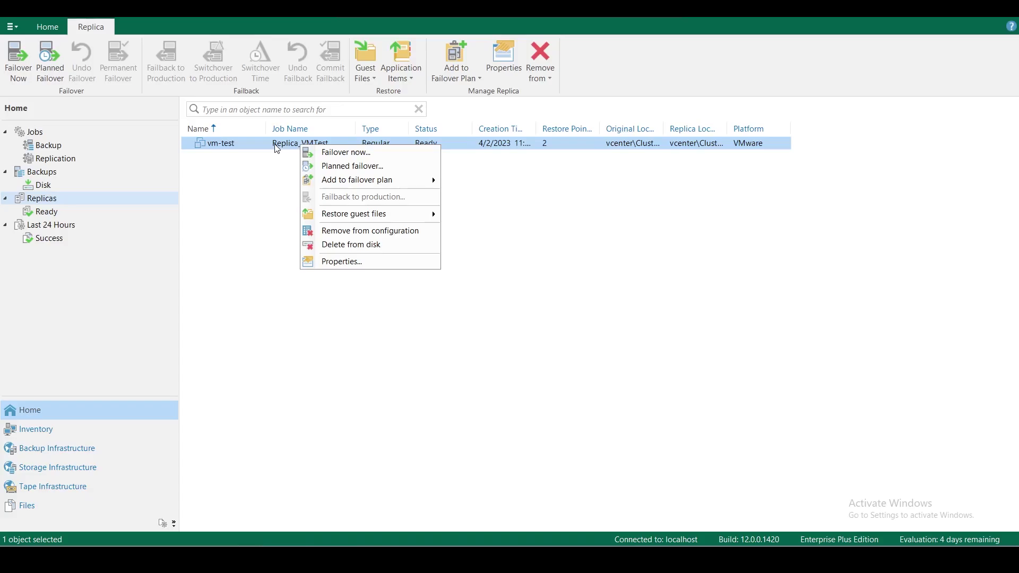
Run an immediate failover of the vm-test replica and close its restore session window
left_click(353, 152)
left_click(650, 471)
left_click(688, 471)
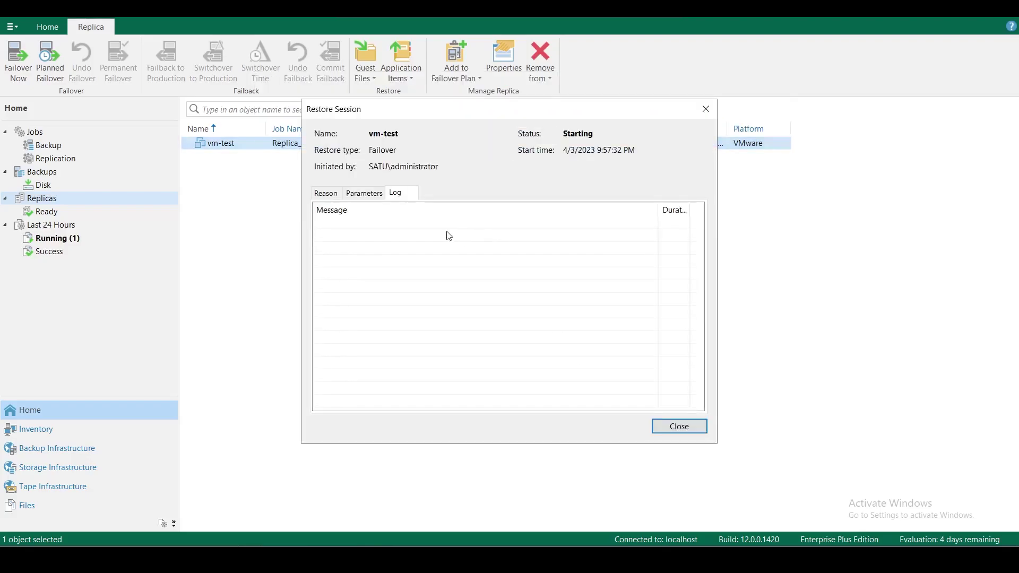
left_click_drag(389, 110, 499, 119)
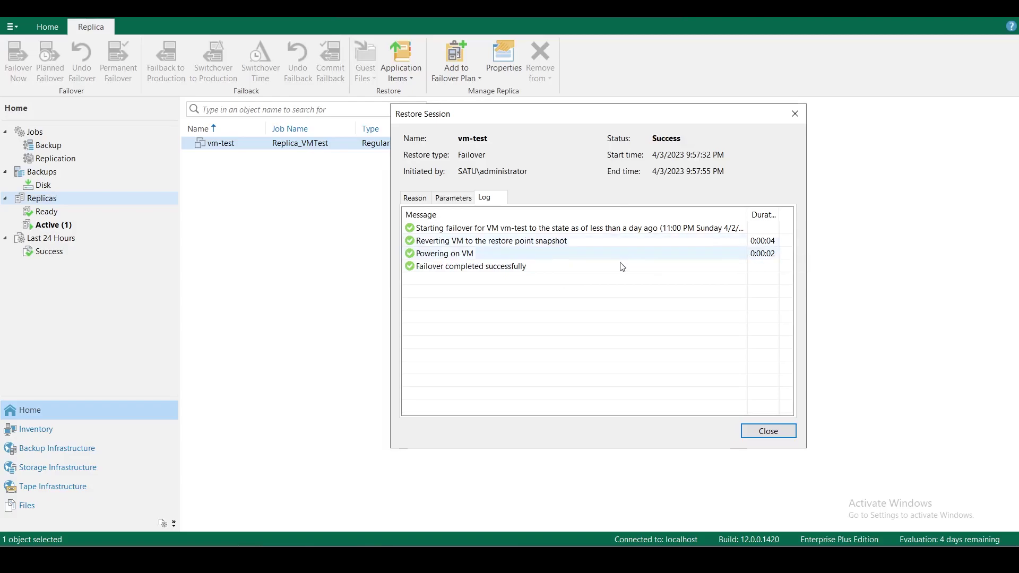
left_click(769, 431)
Start a permanent failover of vm-test from the active replicas and confirm it
left_click(57, 225)
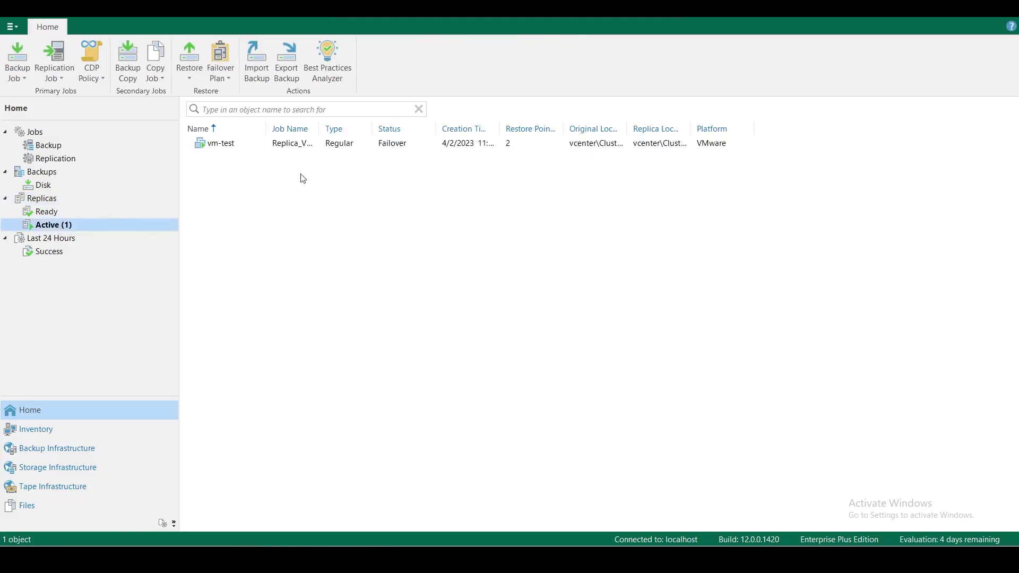
double_click(319, 129)
left_click(299, 144)
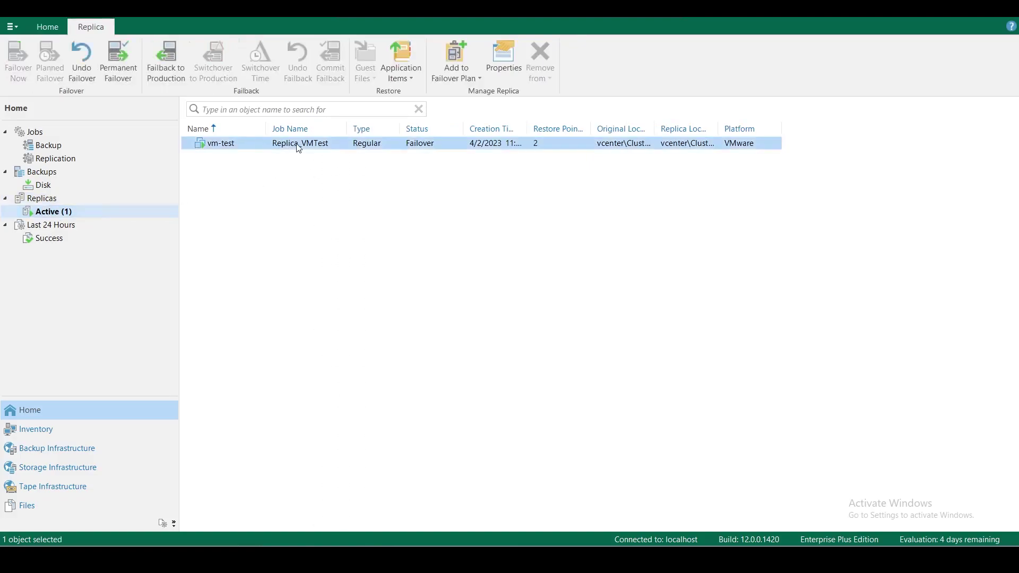
right_click(298, 145)
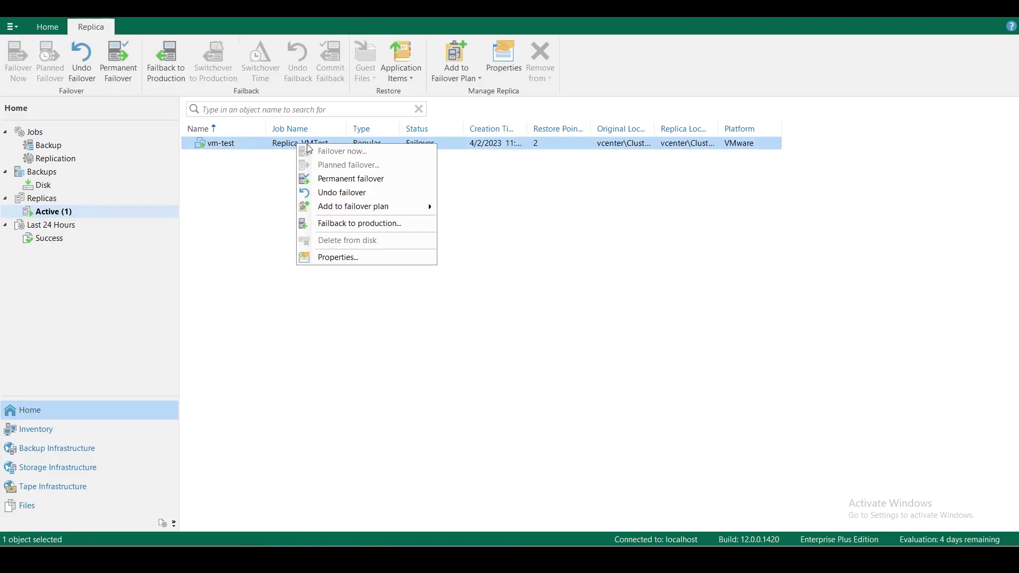
left_click(391, 184)
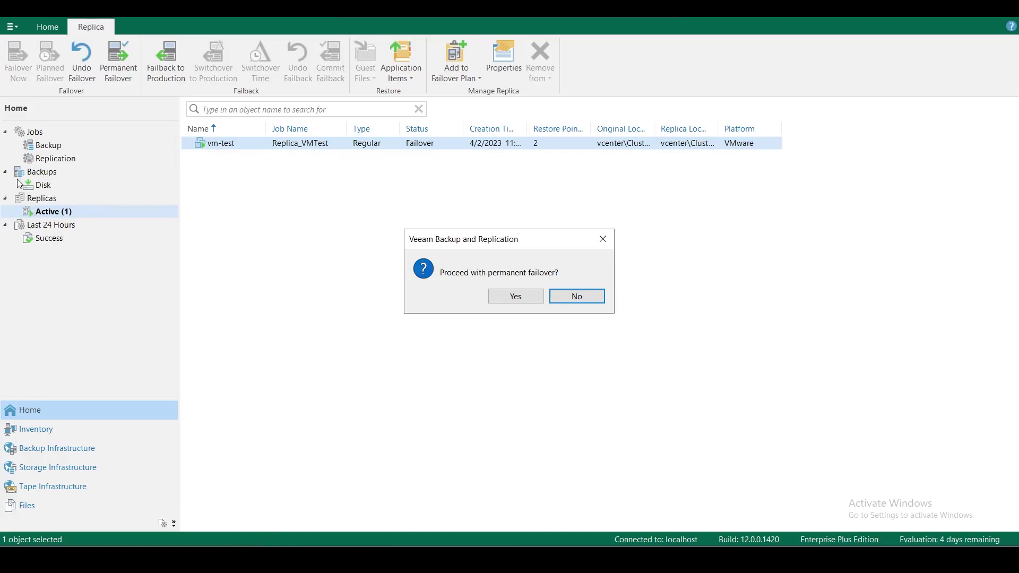
left_click(503, 299)
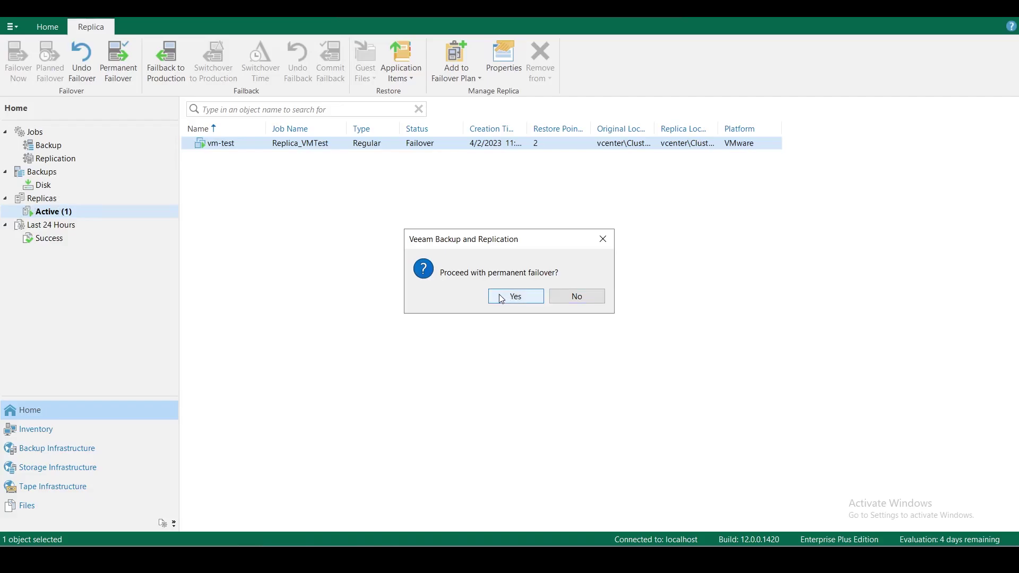
left_click(505, 301)
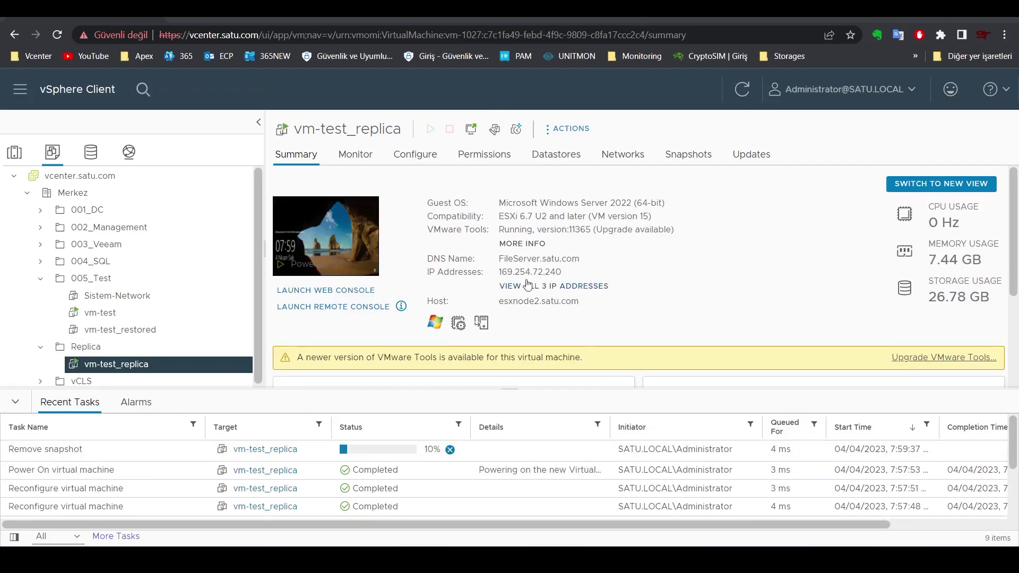
Inspect the snapshots of vm-test_replica in vCenter and switch back to Veeam Backup & Replication
left_click(686, 155)
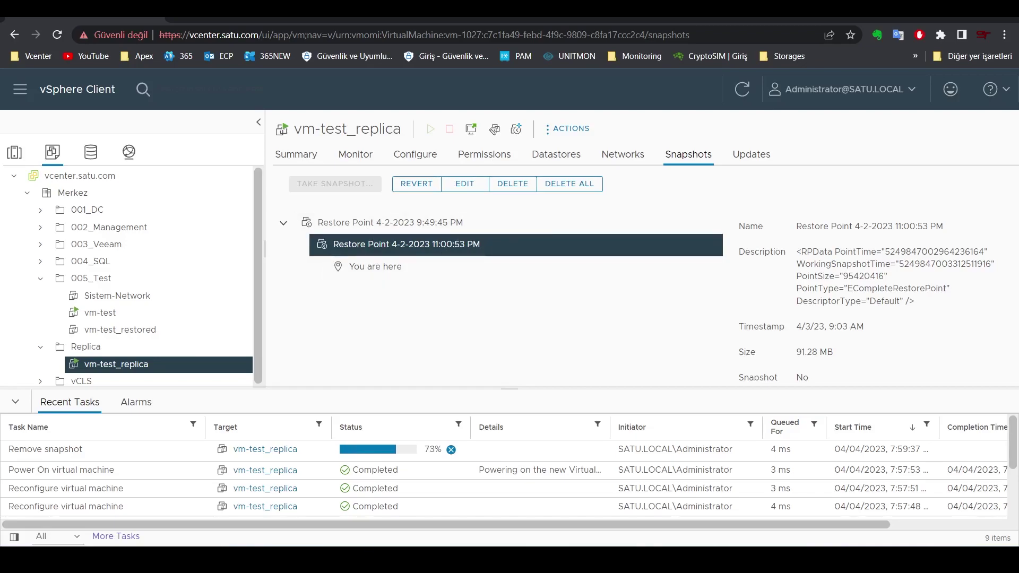
mouse_move(372, 560)
left_click(372, 504)
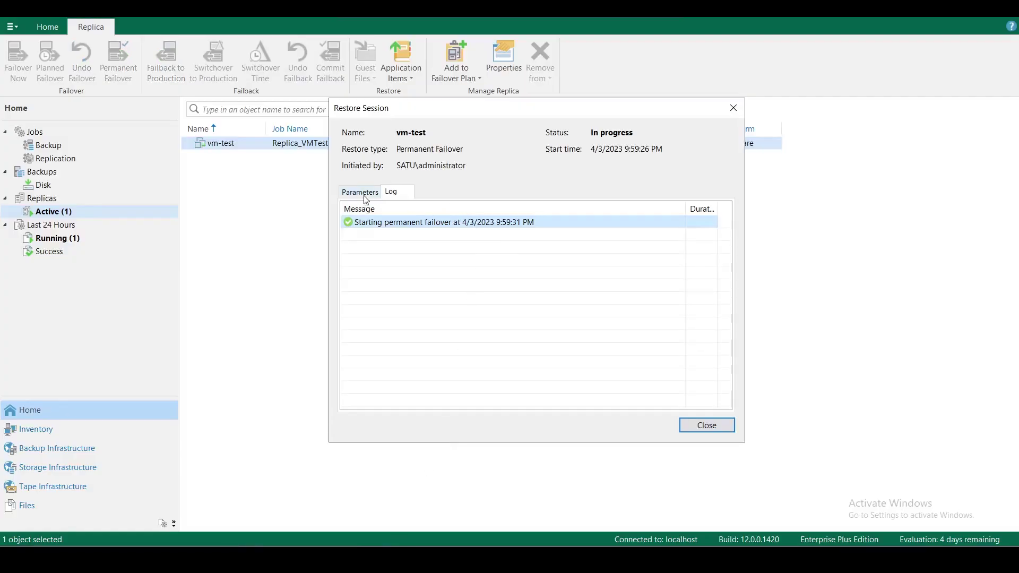
Follow the vm-test permanent failover log until it completes and close the restore session window
left_click_drag(520, 115, 521, 152)
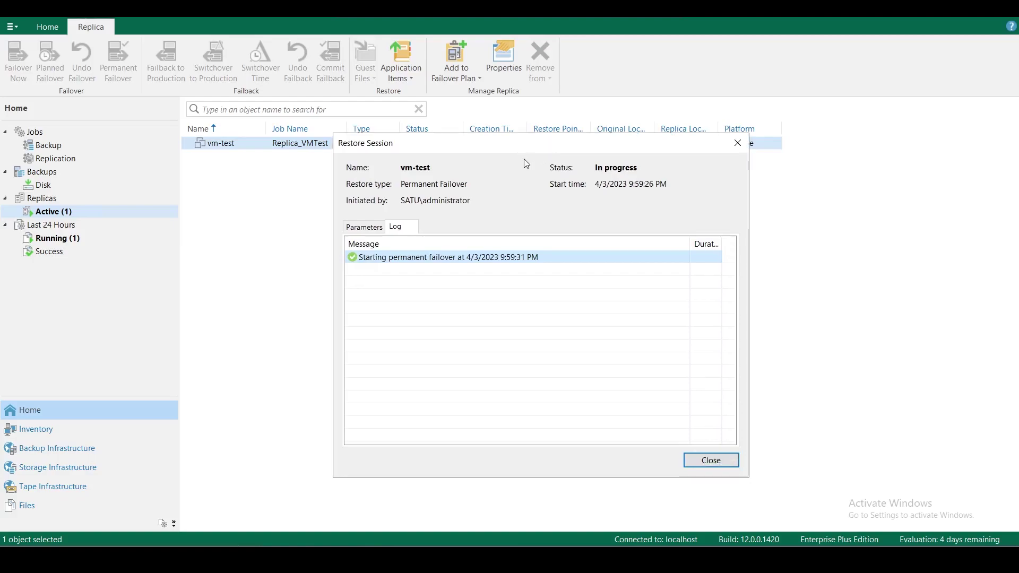
left_click_drag(529, 155, 522, 153)
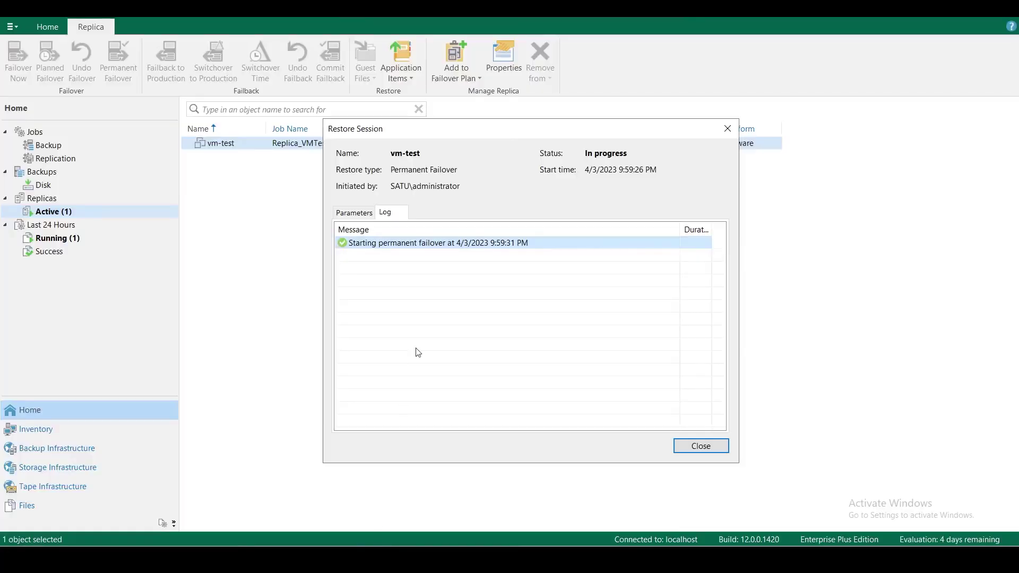
left_click_drag(503, 137, 500, 125)
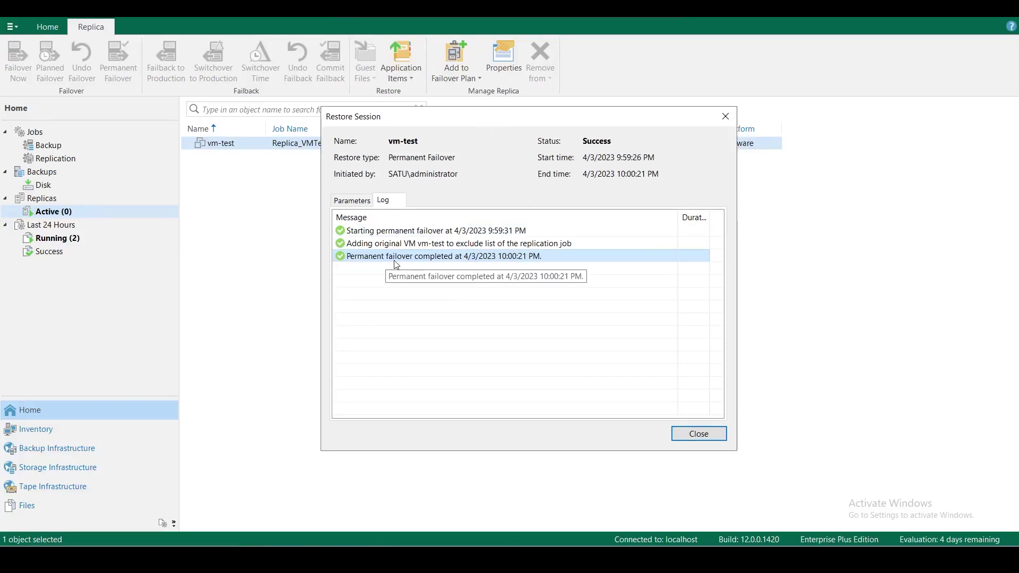
left_click(706, 441)
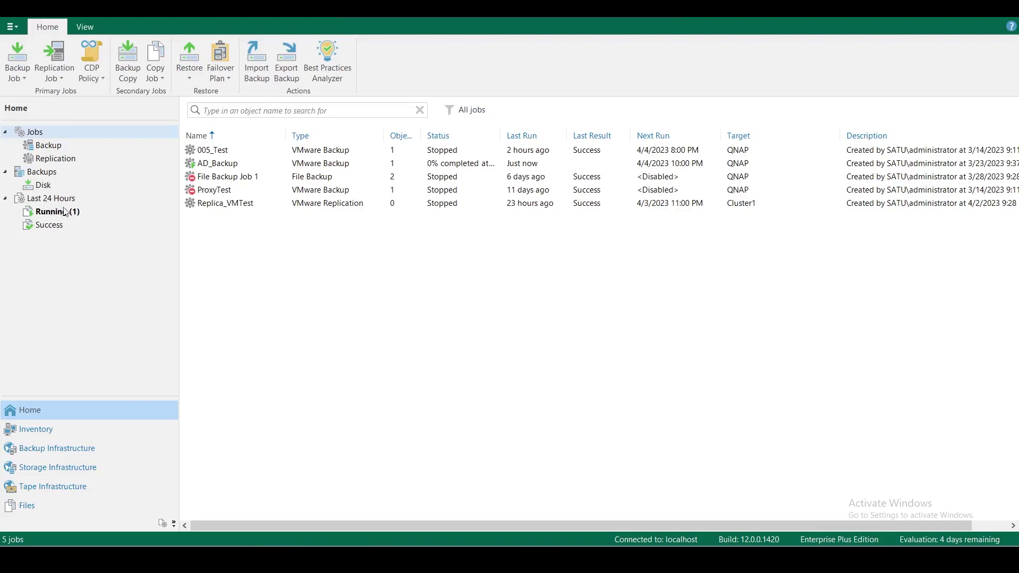
Review the statistics of the Replica_VMTest job among the replication jobs and close them
left_click(56, 158)
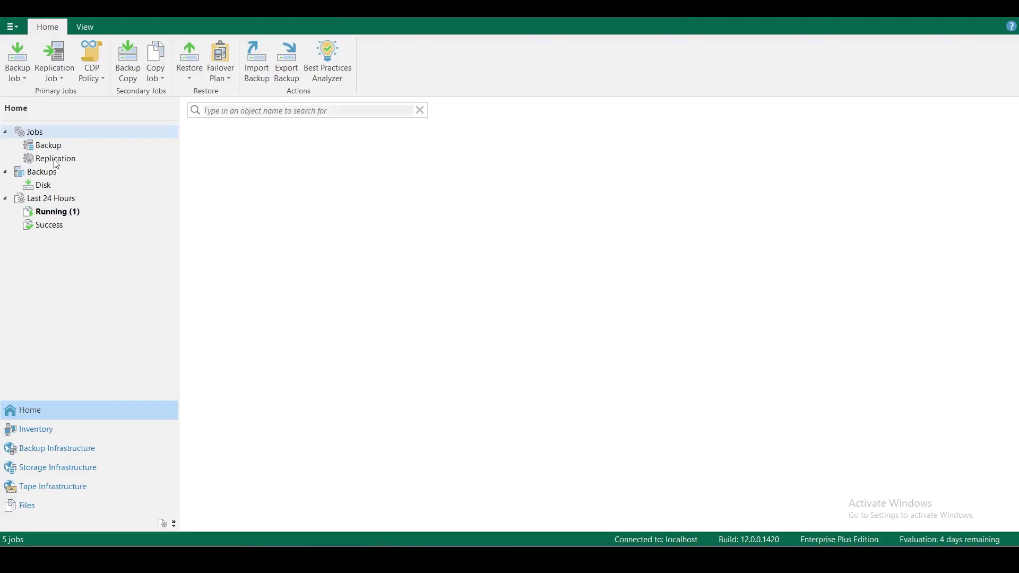
left_click_drag(425, 141, 493, 136)
left_click(228, 152)
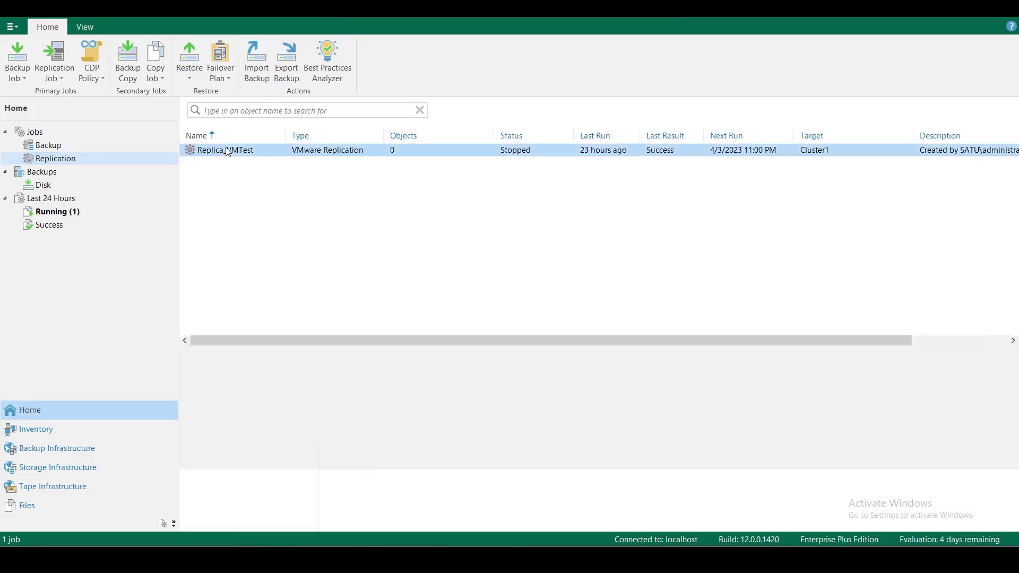
double_click(226, 149)
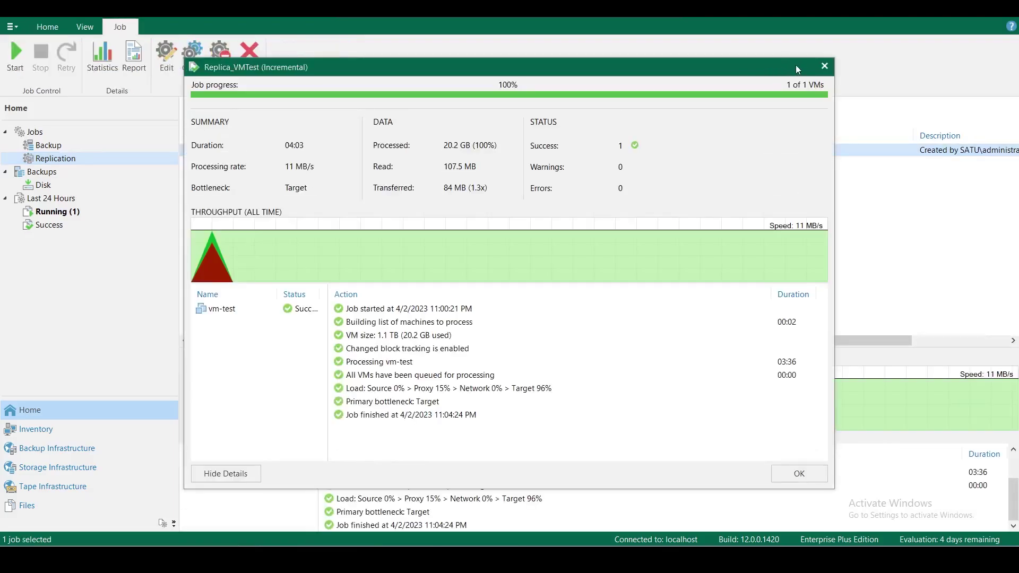
left_click(824, 66)
Check the virtual machines and VM exclusions in the Replica_VMTest job's settings, leaving the job without changes
right_click(206, 152)
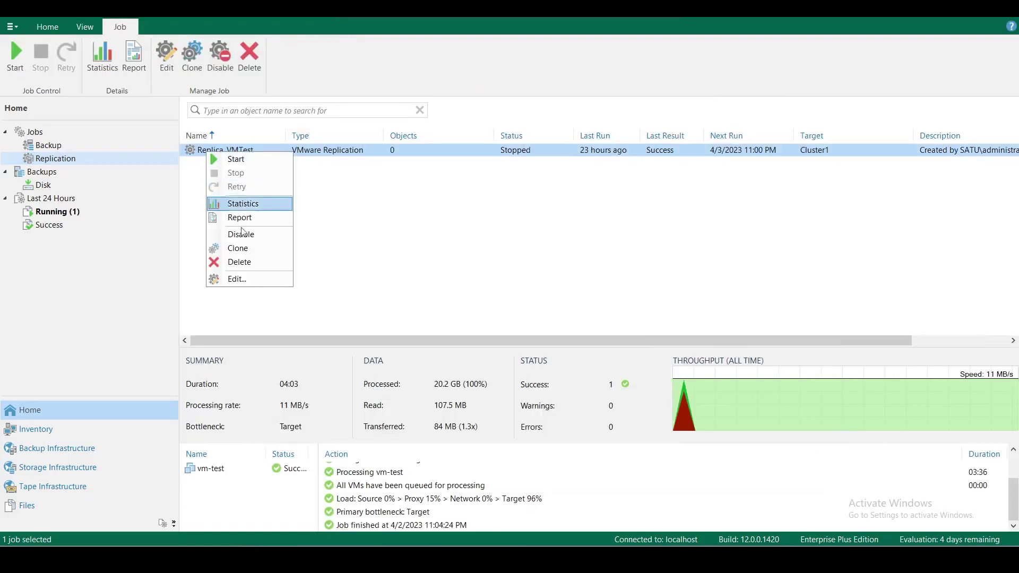
left_click(246, 280)
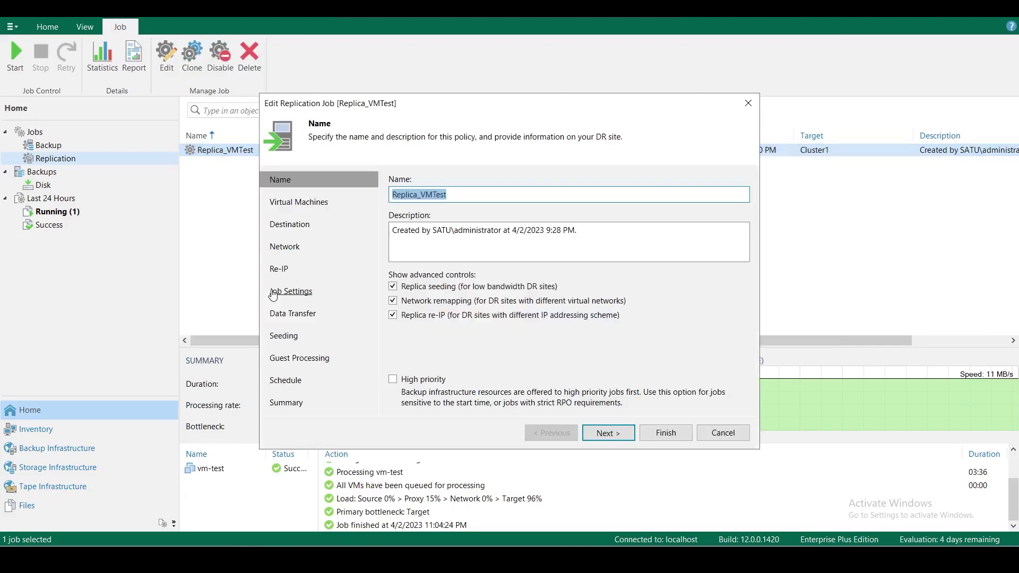
left_click(307, 202)
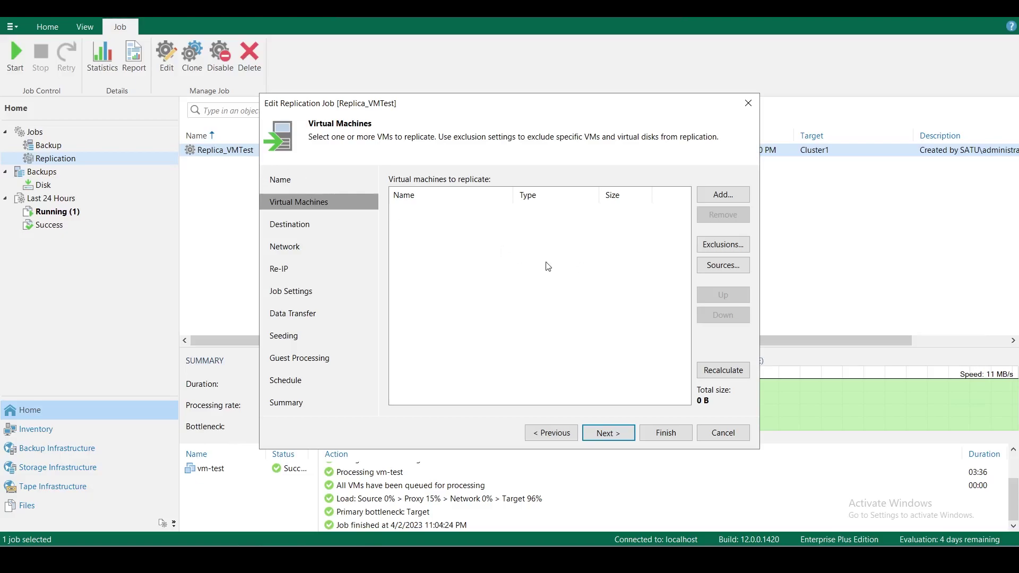
left_click(734, 247)
left_click(417, 213)
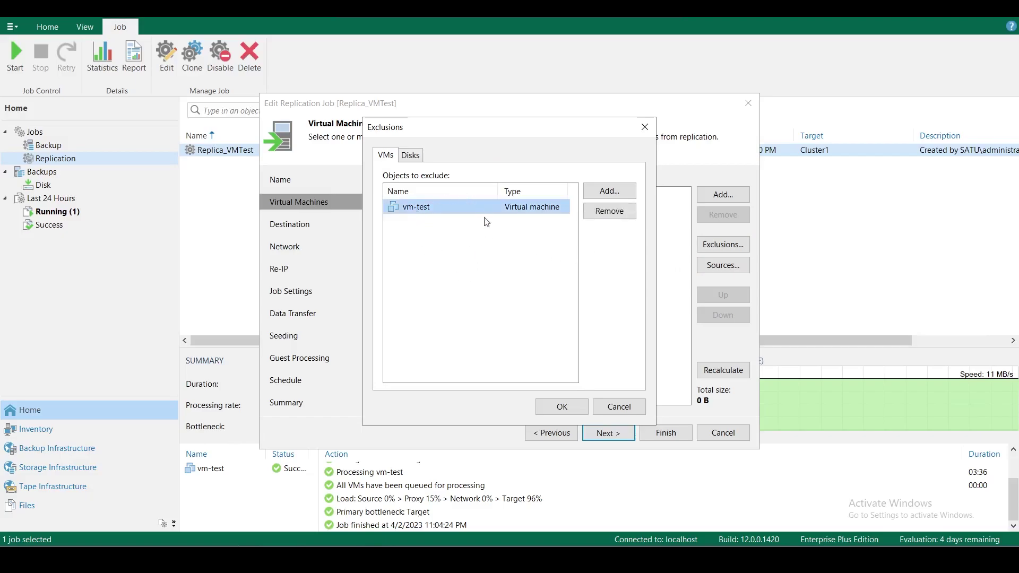
left_click(619, 408)
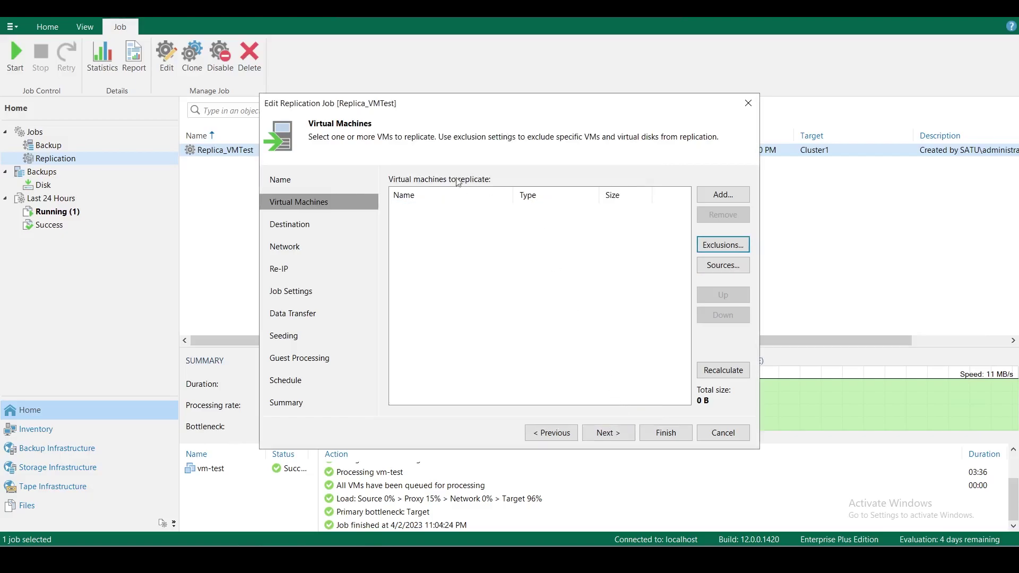
left_click(733, 437)
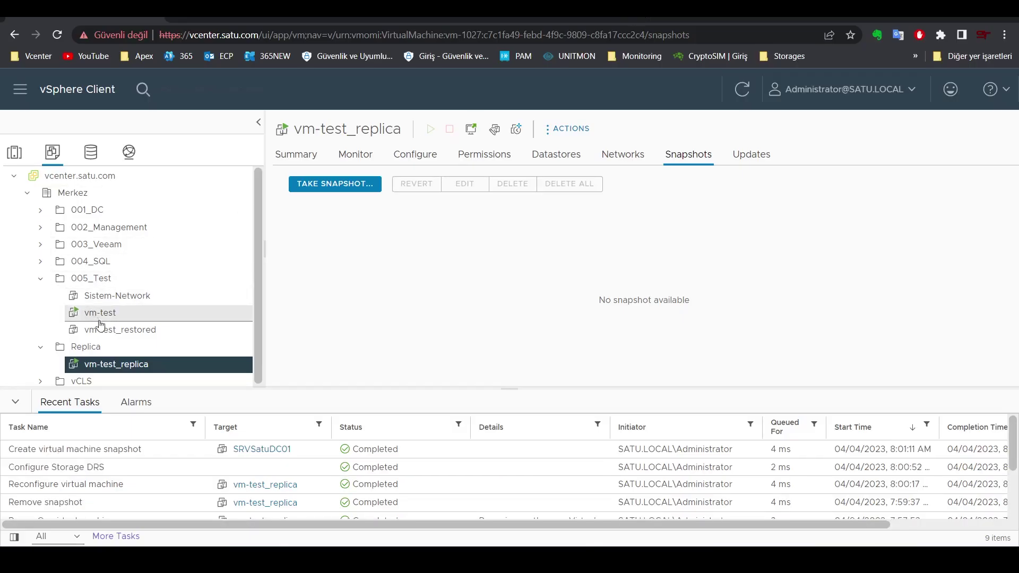
Switch to the vSphere Client and compare the details of vm-test and vm-test_replica
left_click(103, 317)
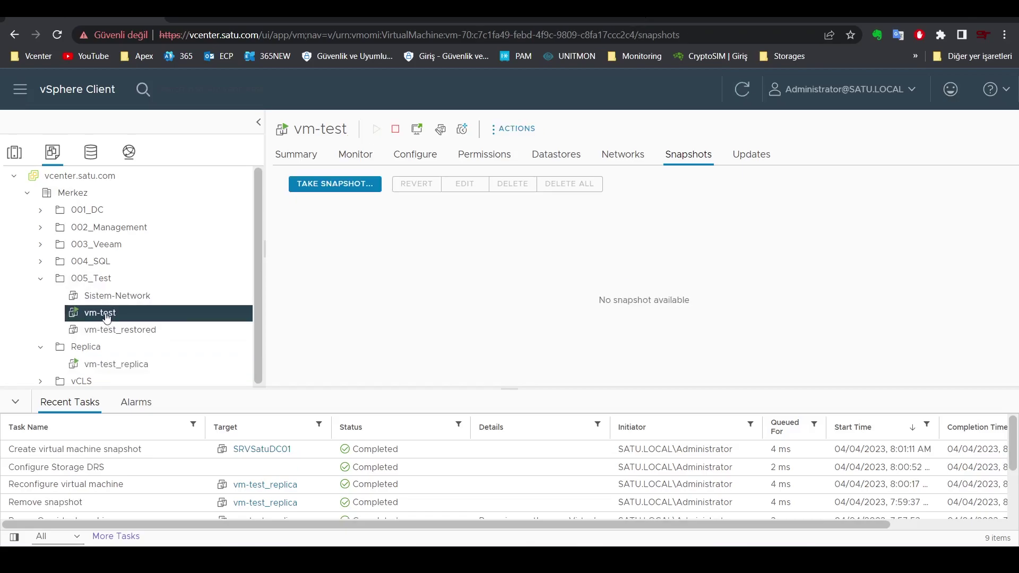
left_click(122, 368)
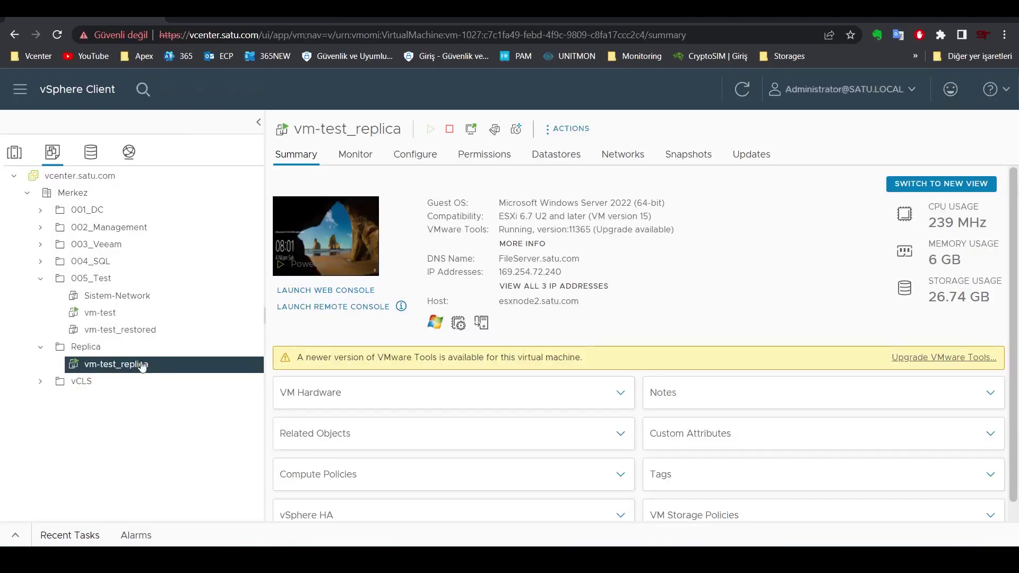
left_click(103, 313)
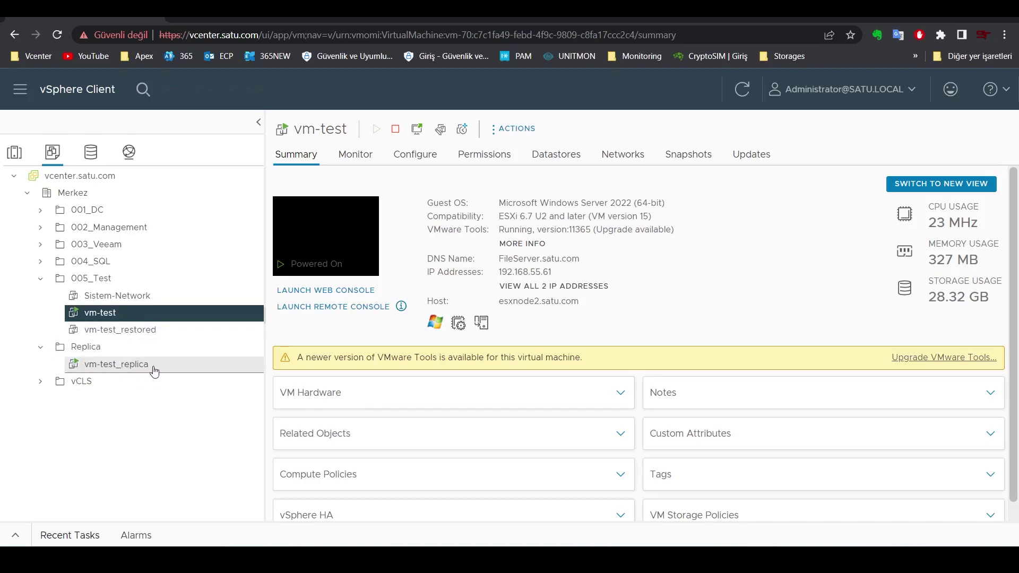
Power off the original vm-test in the 005_Test folder and compare its summary with that of vm-test_replica
right_click(117, 314)
mouse_move(189, 104)
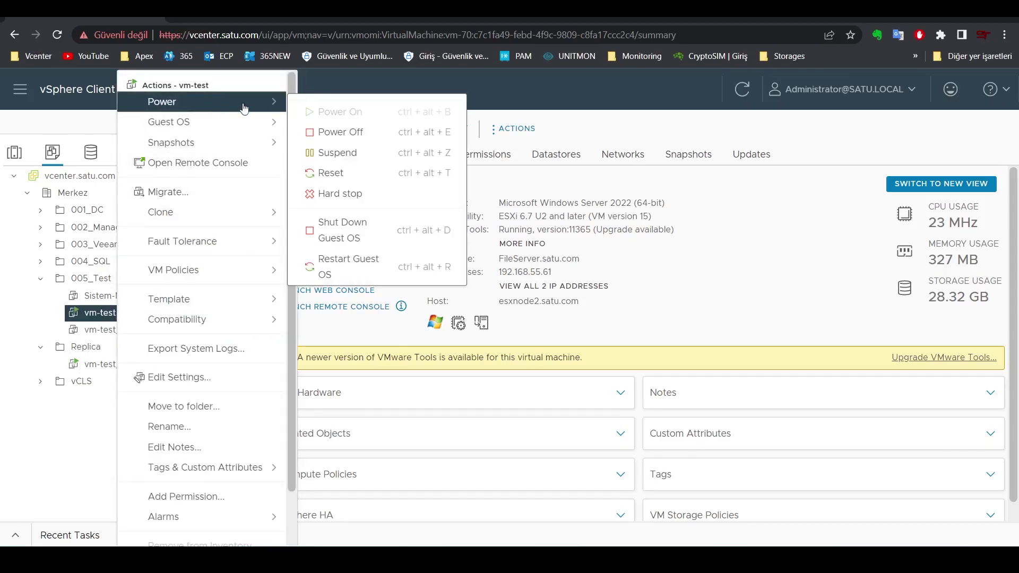
left_click(337, 132)
left_click(641, 368)
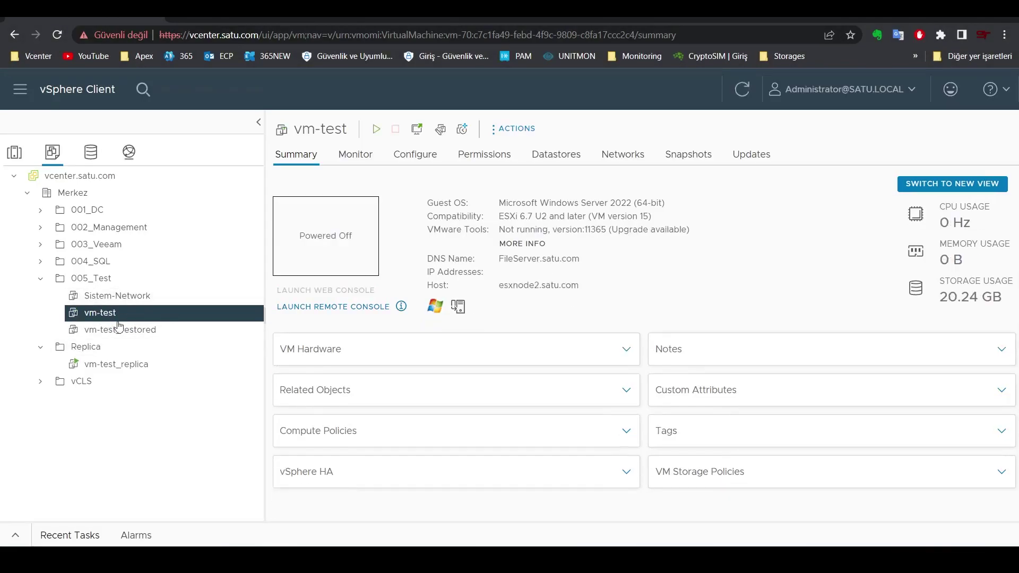
left_click(111, 367)
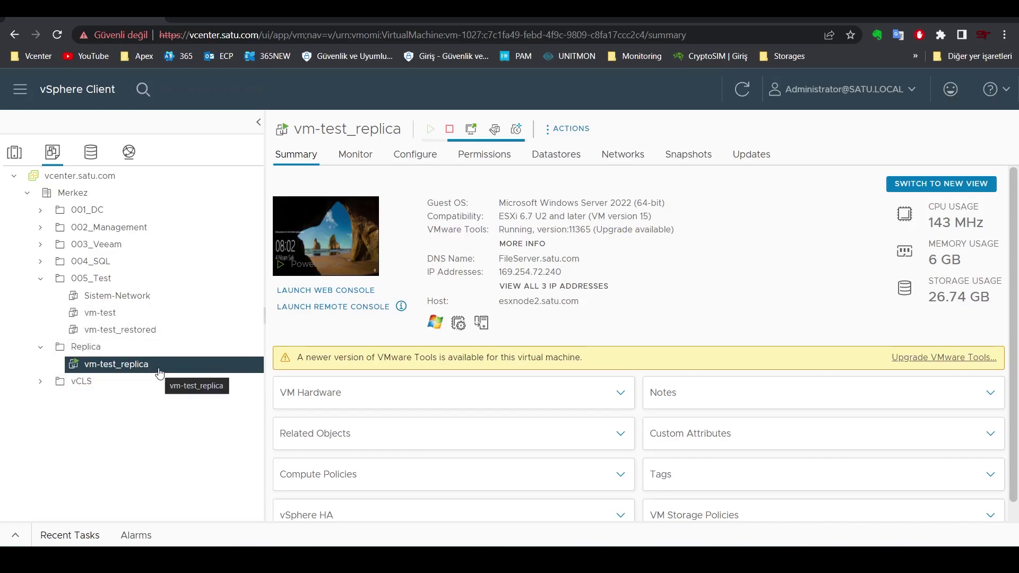
left_click(109, 315)
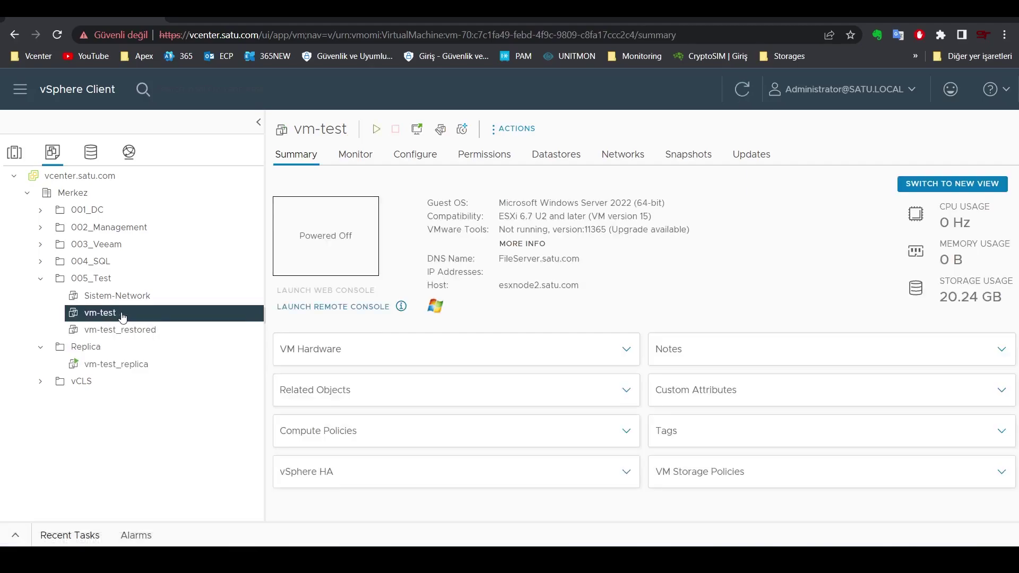